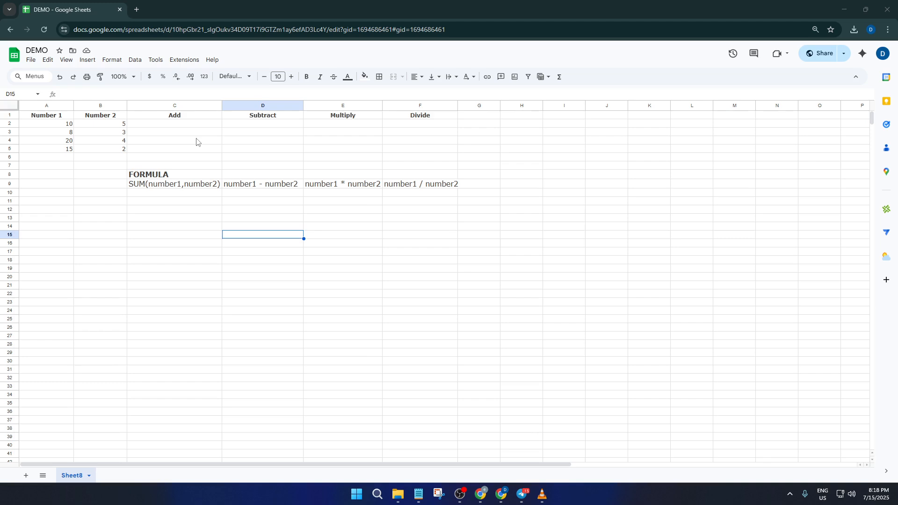
- Enter the formula =SUM(A2,B2) in cell C2 to add the first pair of numbers
left_click(186, 134)
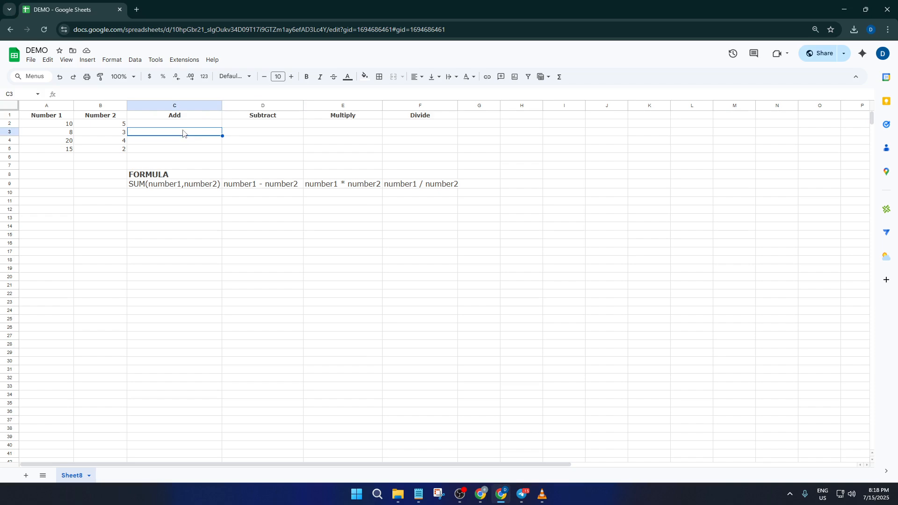
left_click(190, 125)
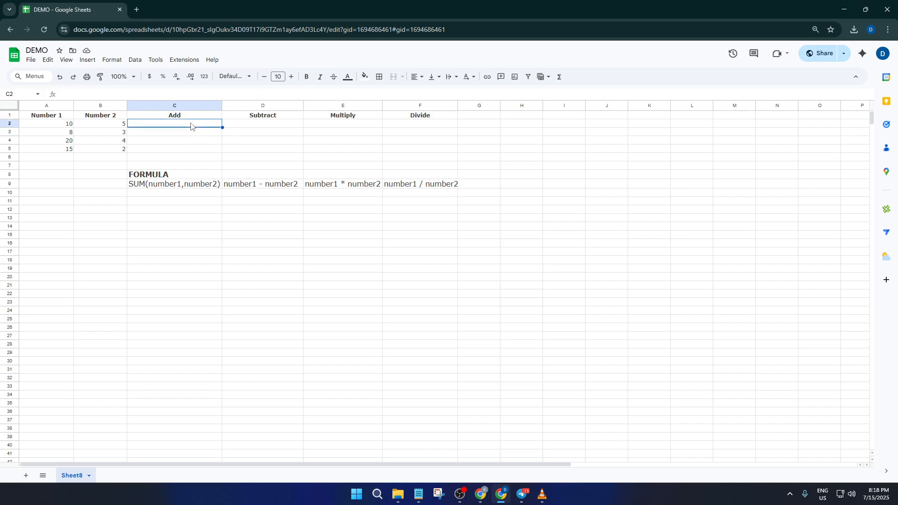
double_click(191, 124)
type("=")
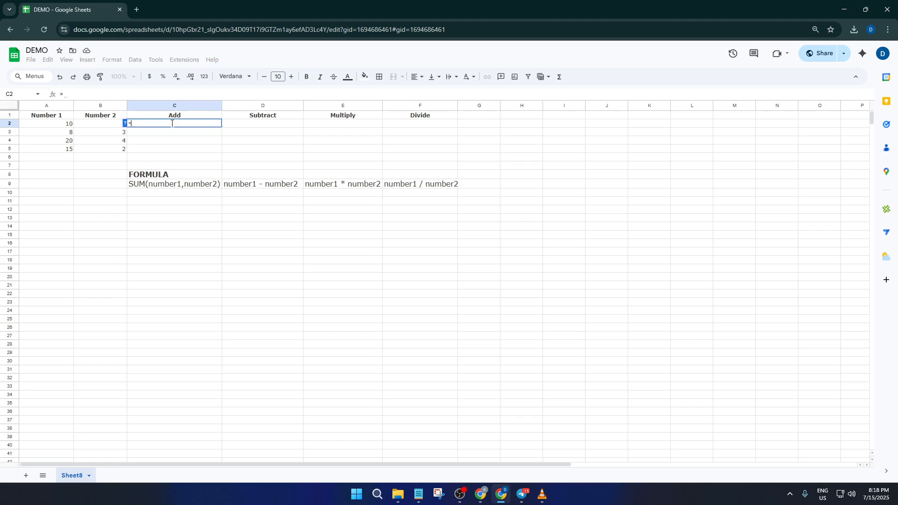
type("SUM")
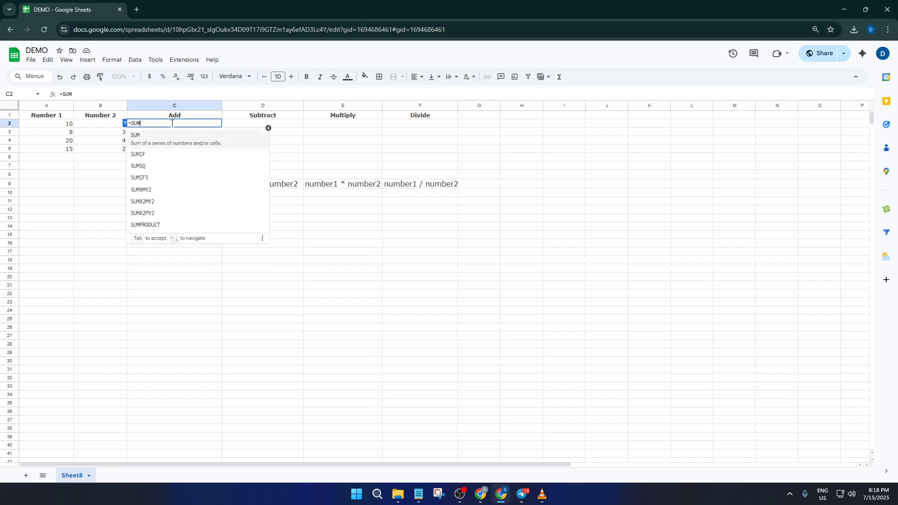
left_click(63, 125)
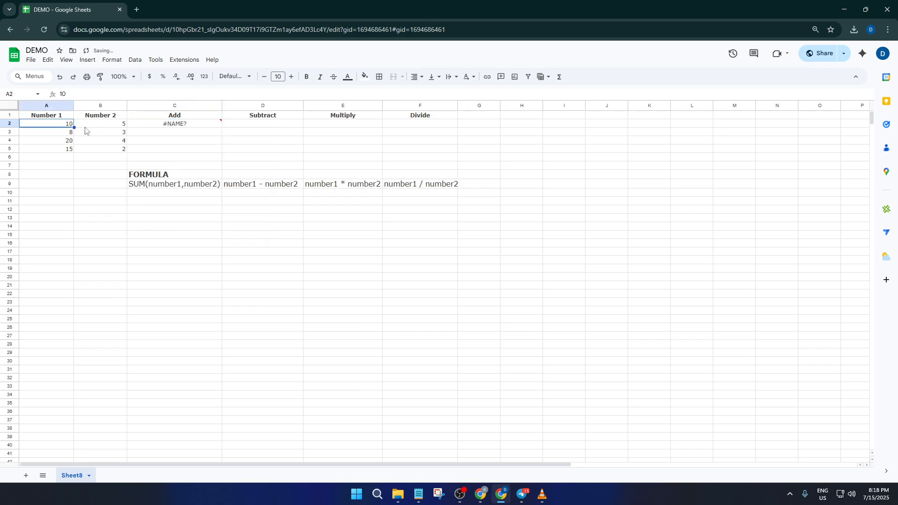
left_click(162, 127)
left_click(80, 94)
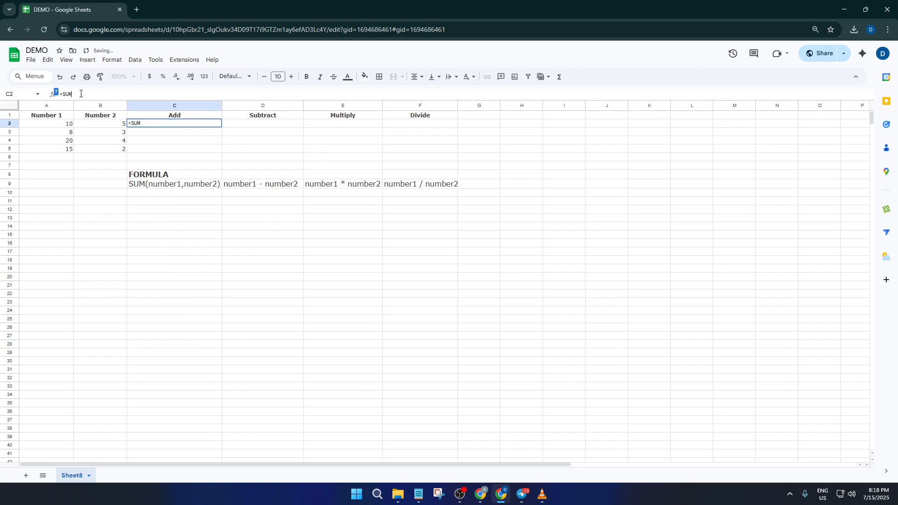
type("(")
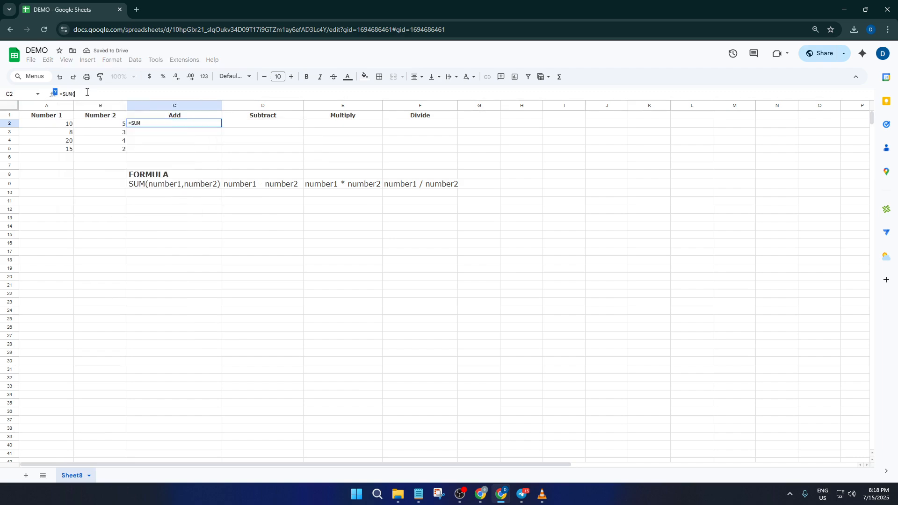
left_click(61, 126)
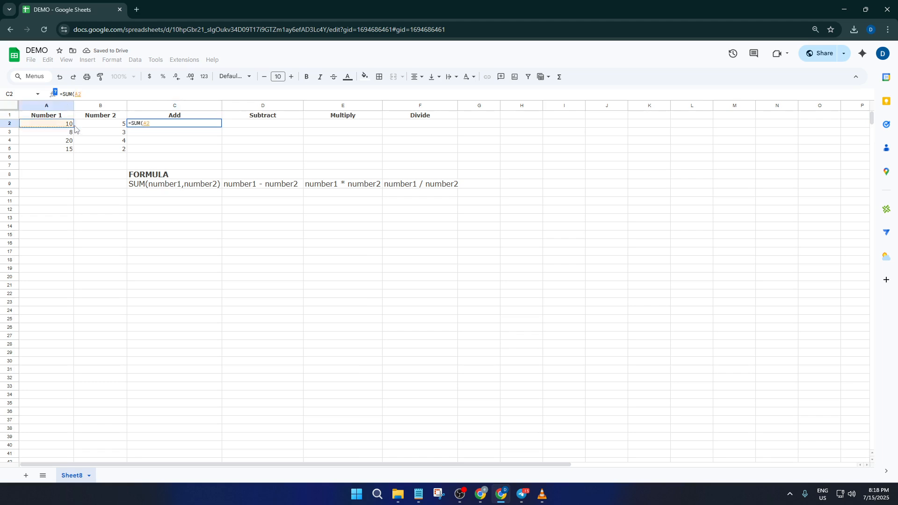
type(",")
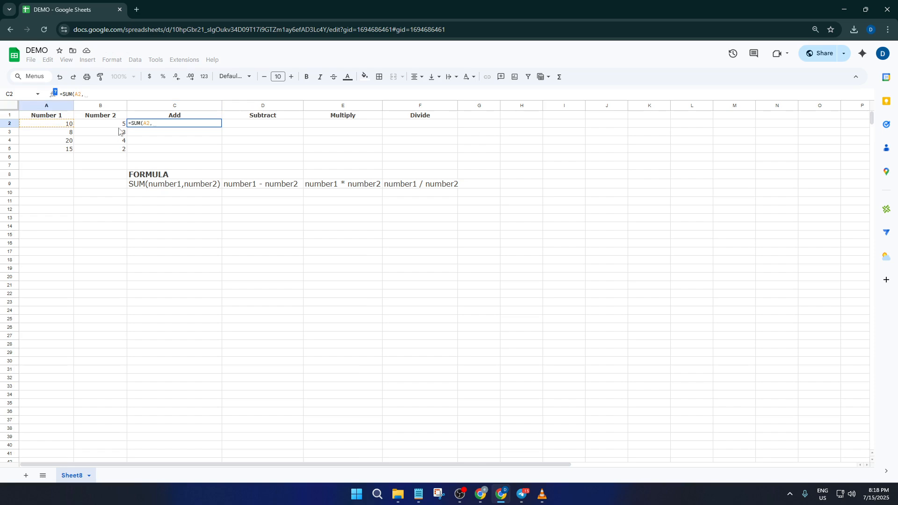
left_click(124, 126)
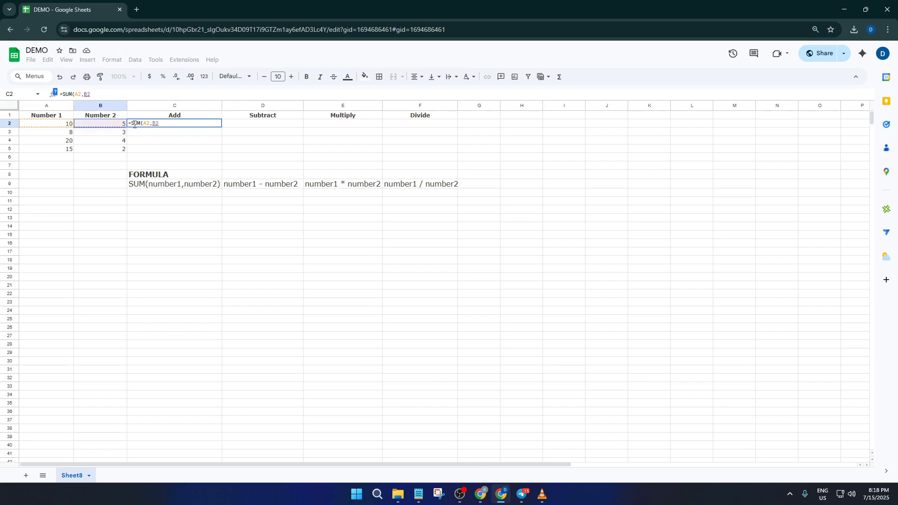
key("Return")
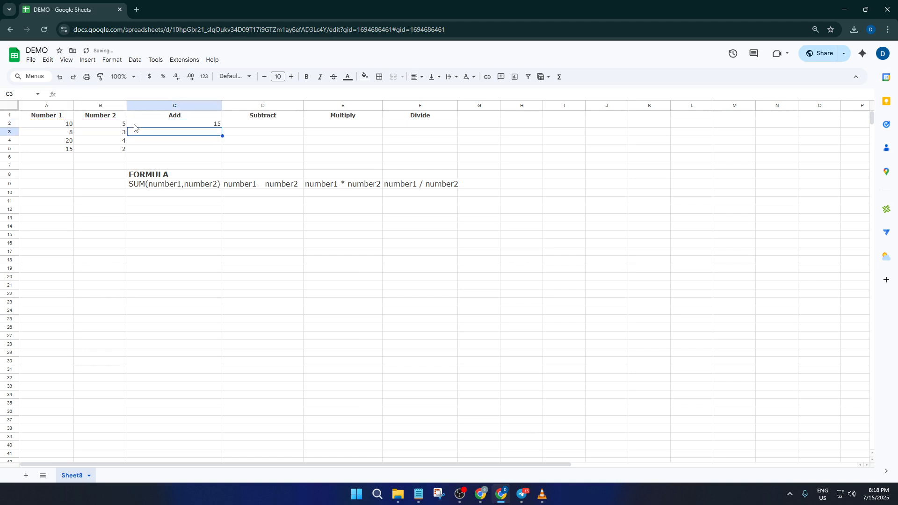
left_click(154, 125)
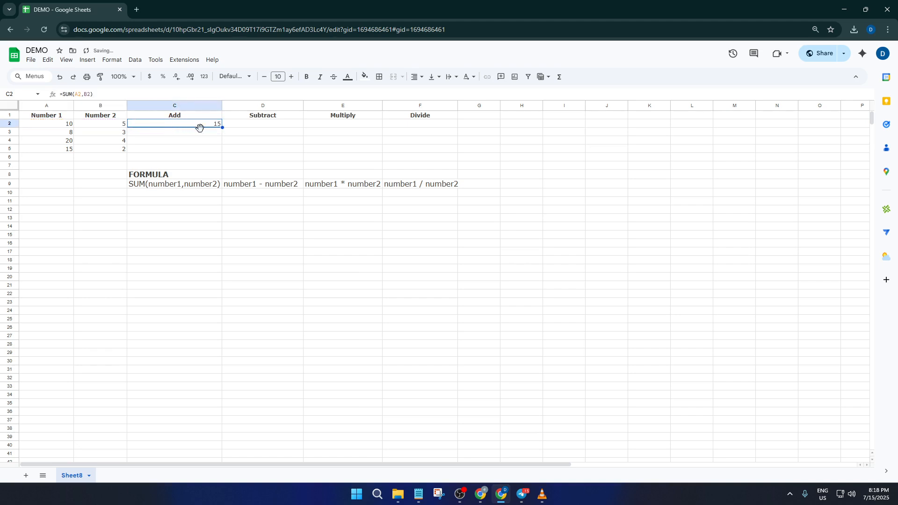
left_click(247, 125)
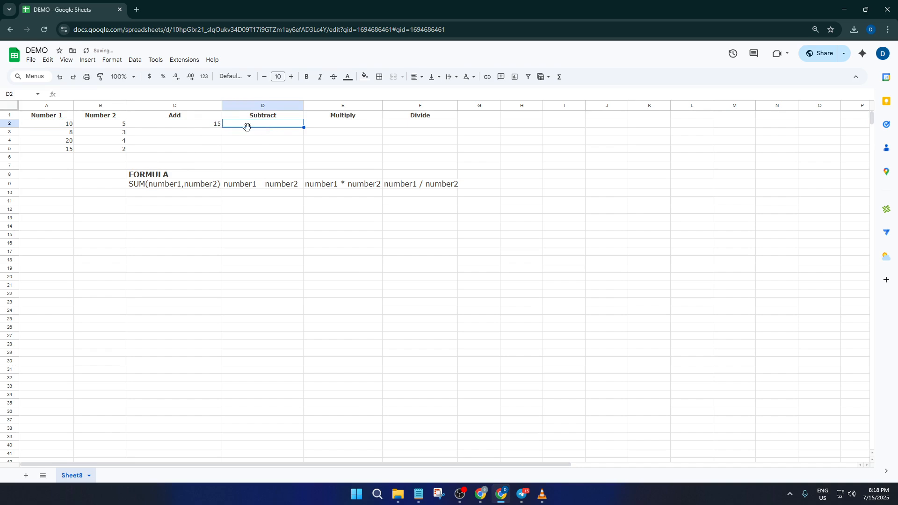
left_click(209, 125)
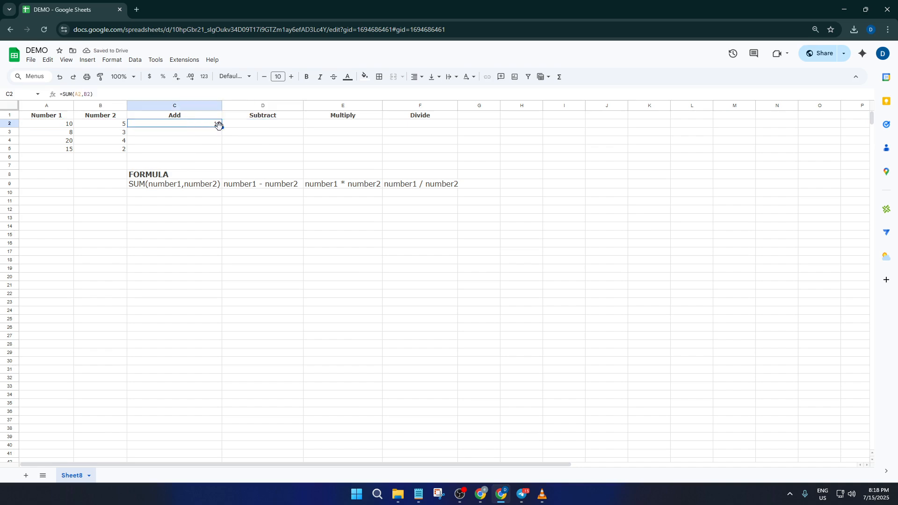
left_click(246, 127)
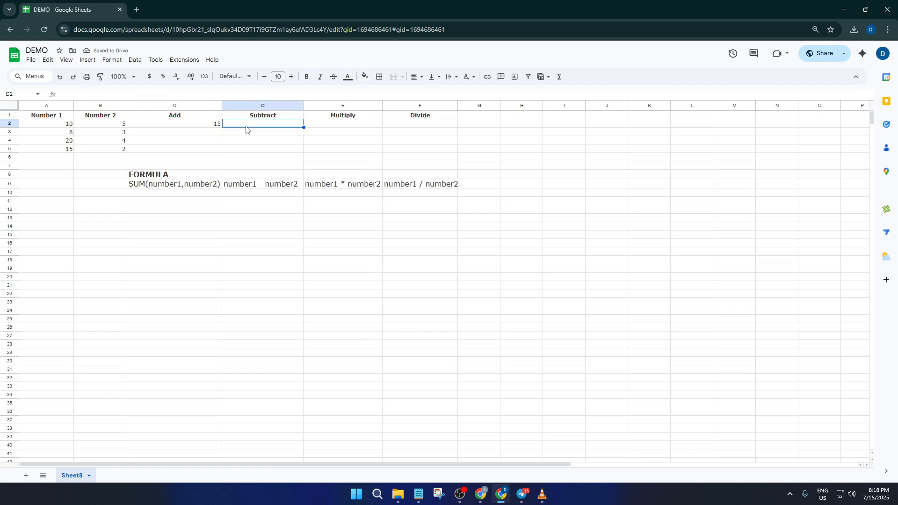
left_click(206, 130)
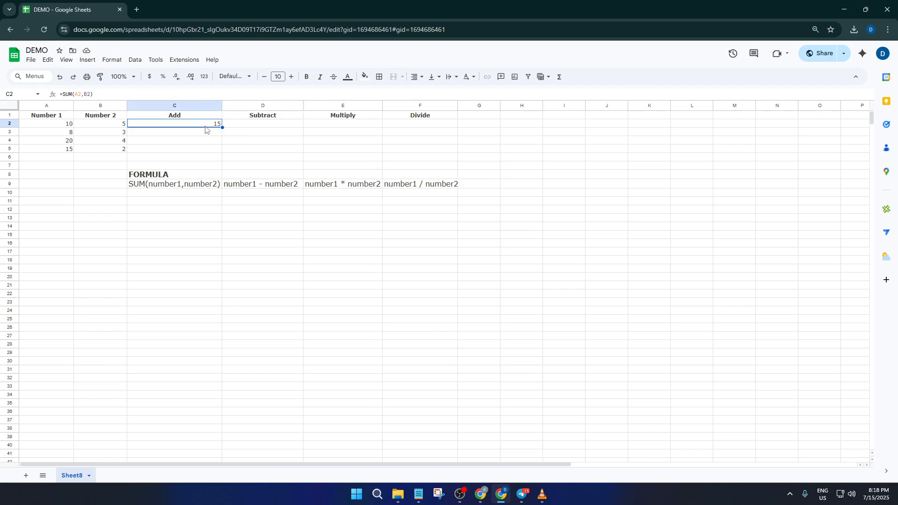
- Enter the formula =A2-B2 in cell D2 to subtract the second number from the first
left_click(243, 127)
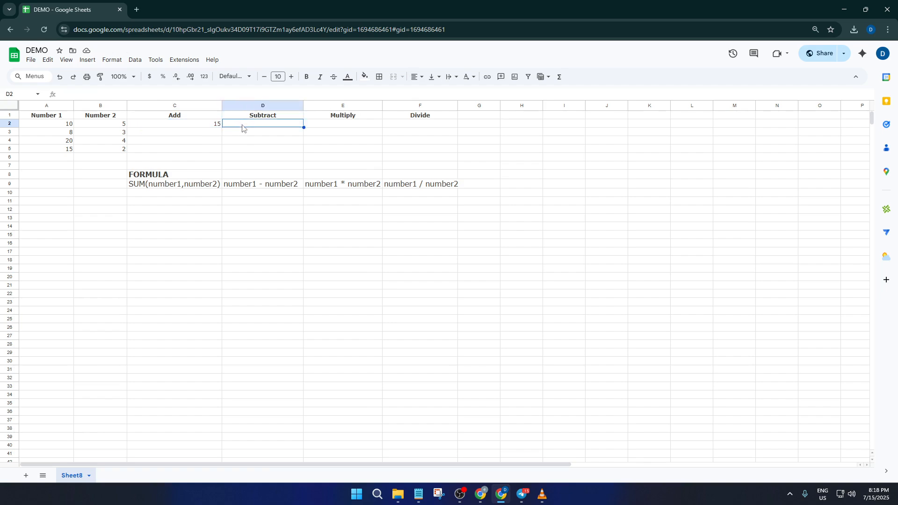
double_click(243, 126)
type("=")
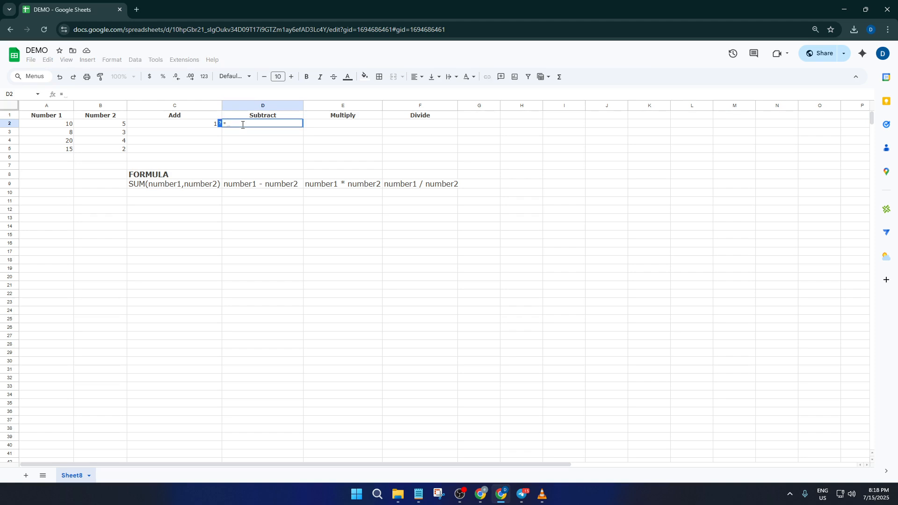
left_click(57, 125)
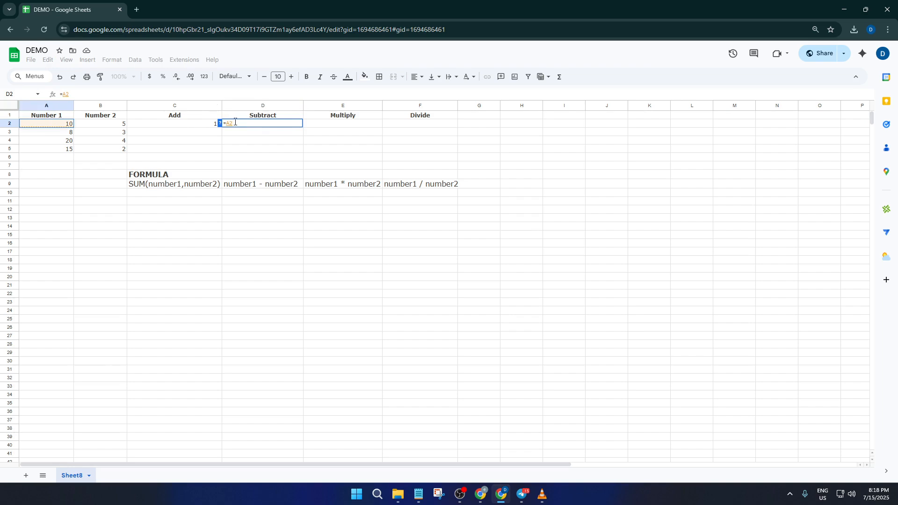
type("-")
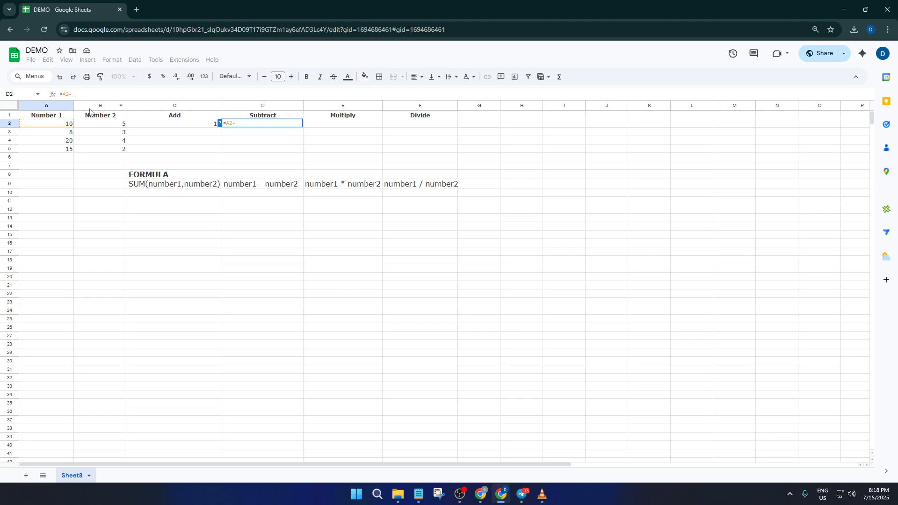
left_click(96, 124)
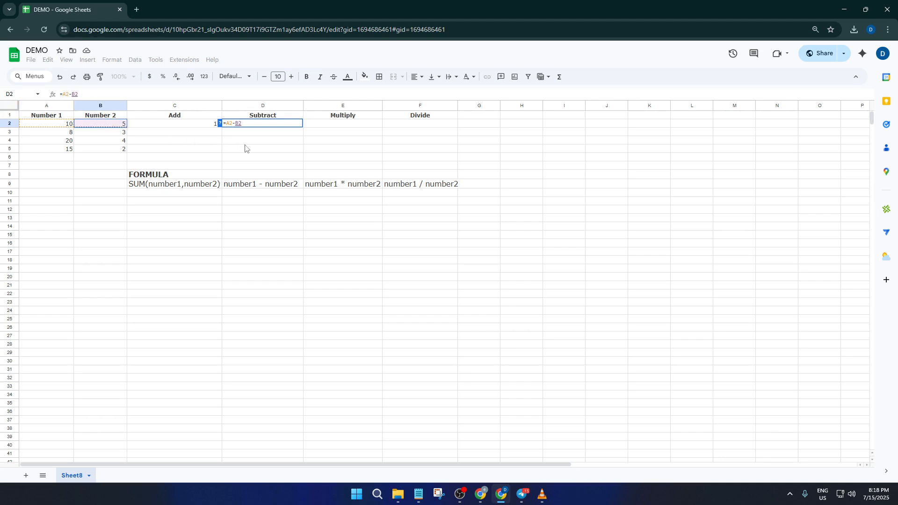
key("Return")
left_click(263, 125)
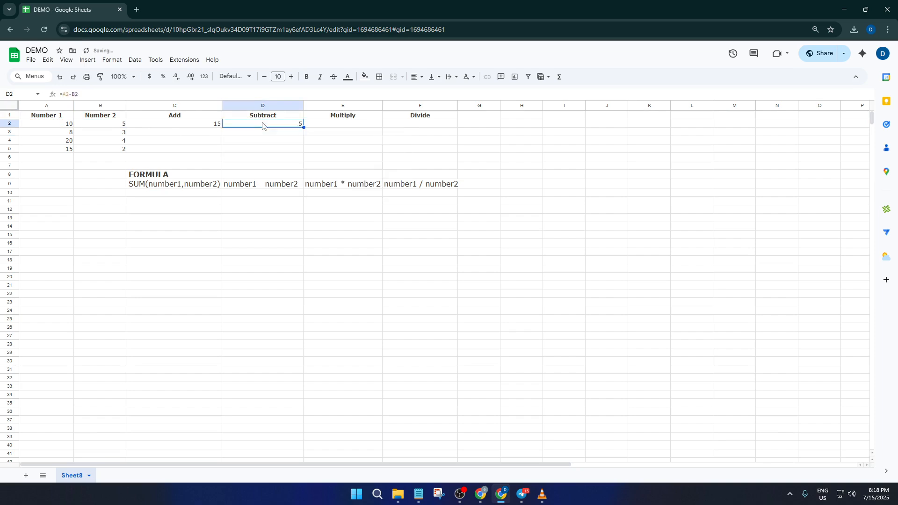
- Enter the formula =A2*B2 in cell E2 to multiply the first pair of numbers
left_click(323, 139)
left_click(340, 125)
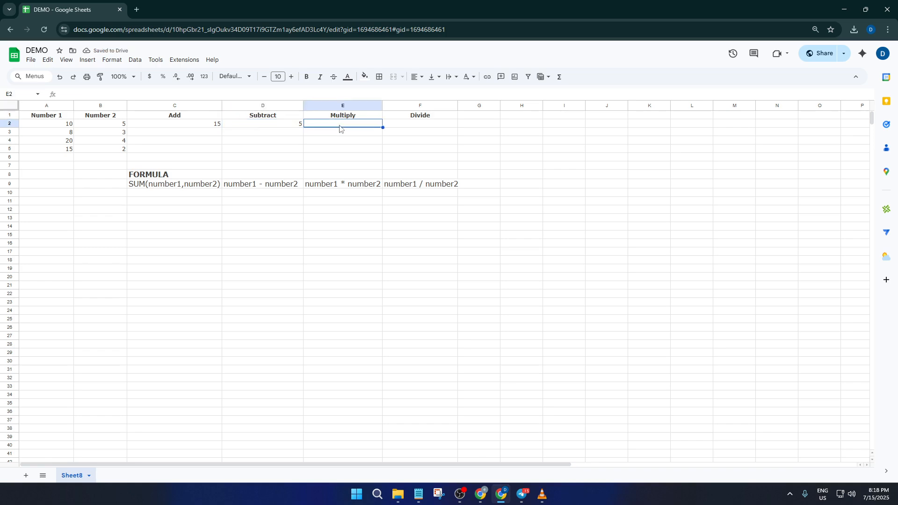
type("=")
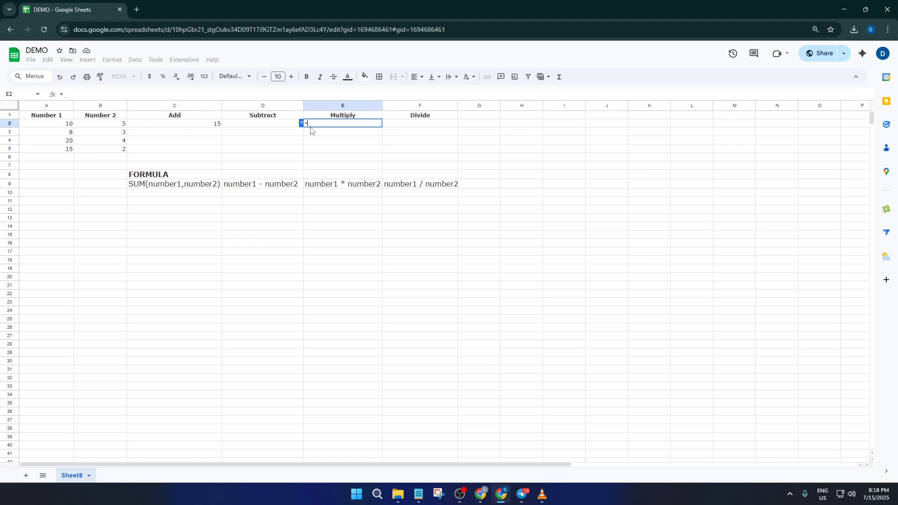
type("A2")
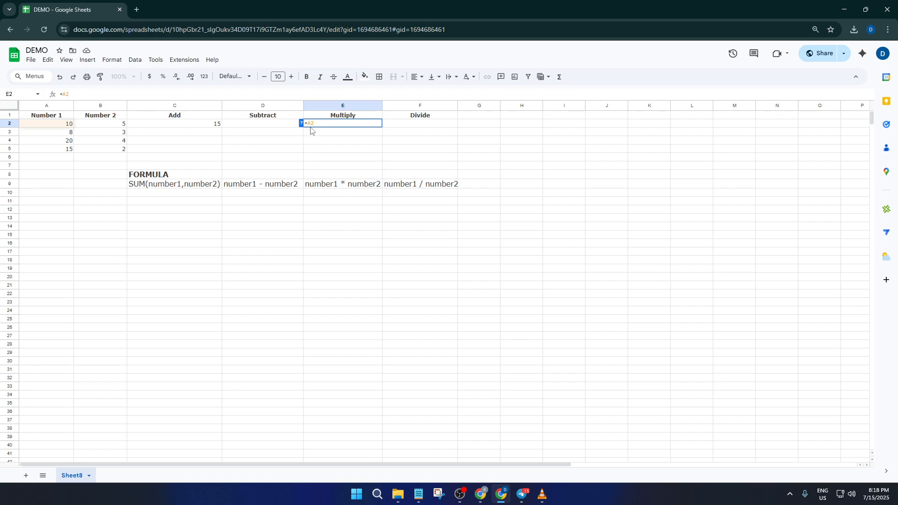
type("*")
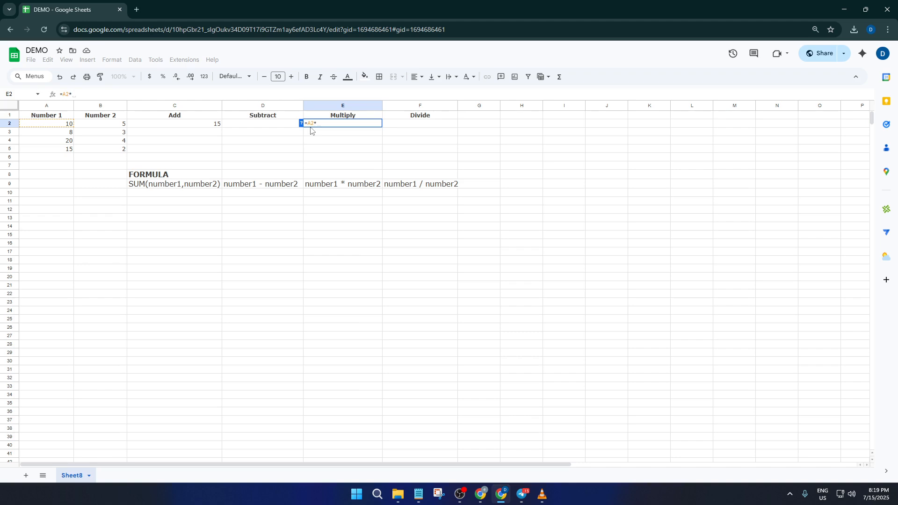
type("B2")
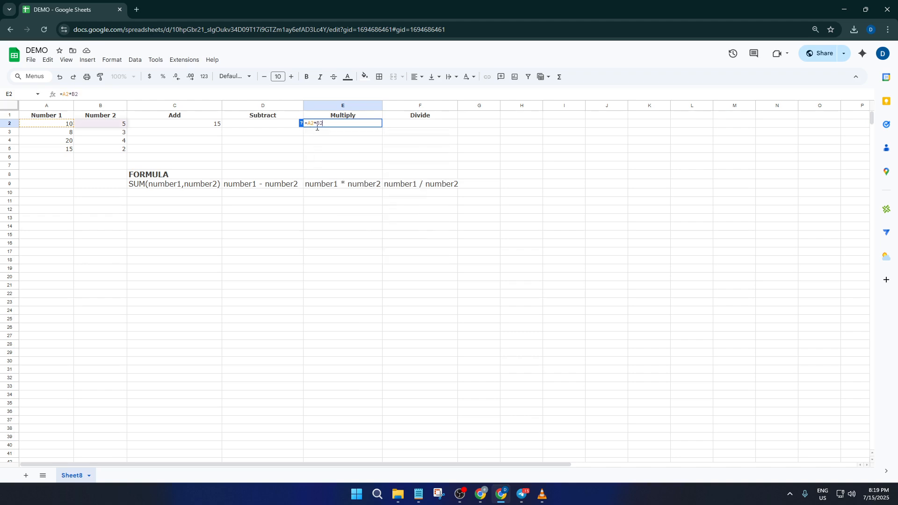
key("Return")
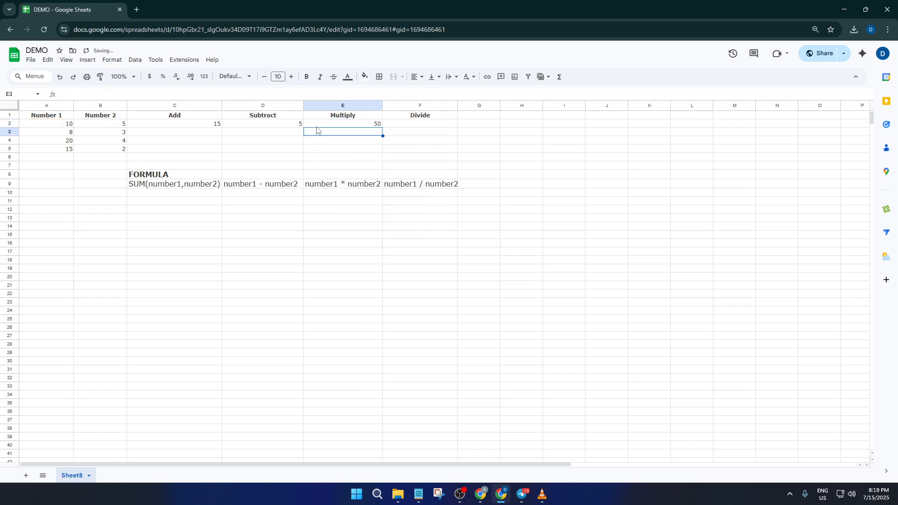
left_click(360, 124)
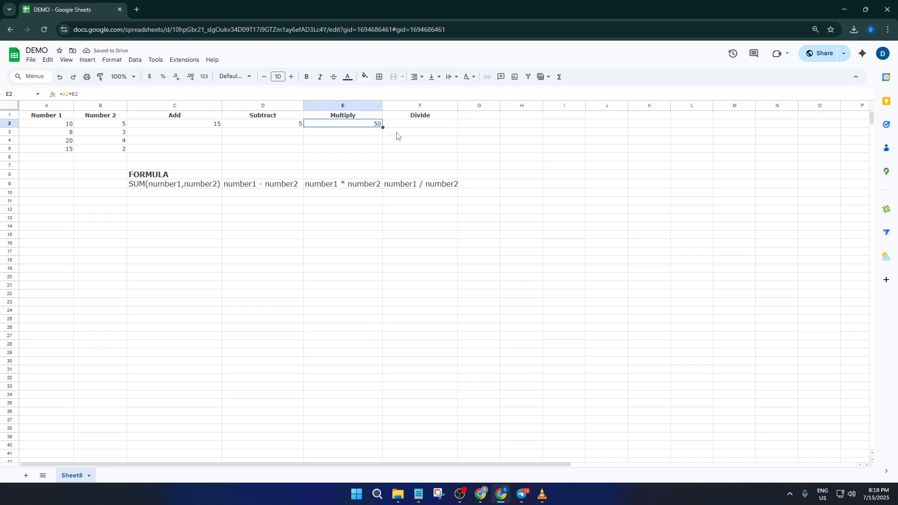
- Enter the formula =A2/B2 in cell F2 to divide the first number by the second
left_click(427, 126)
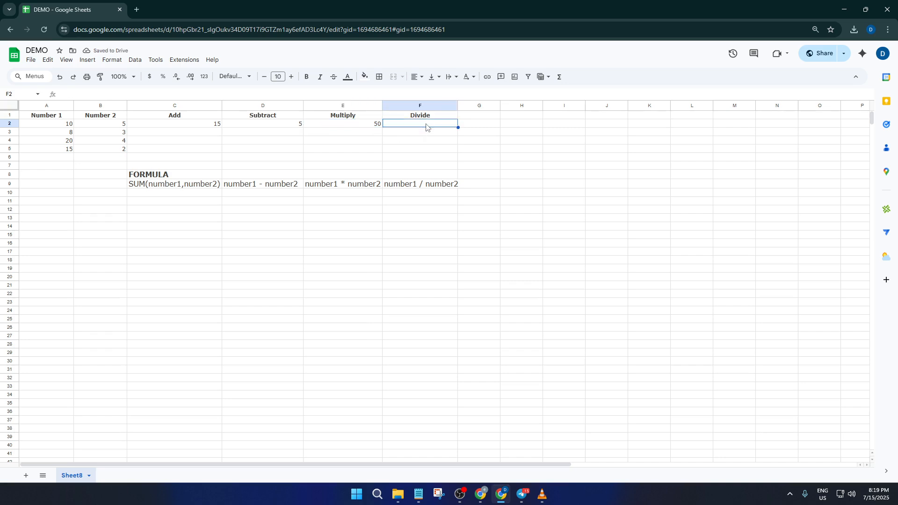
double_click(426, 124)
type("=A2")
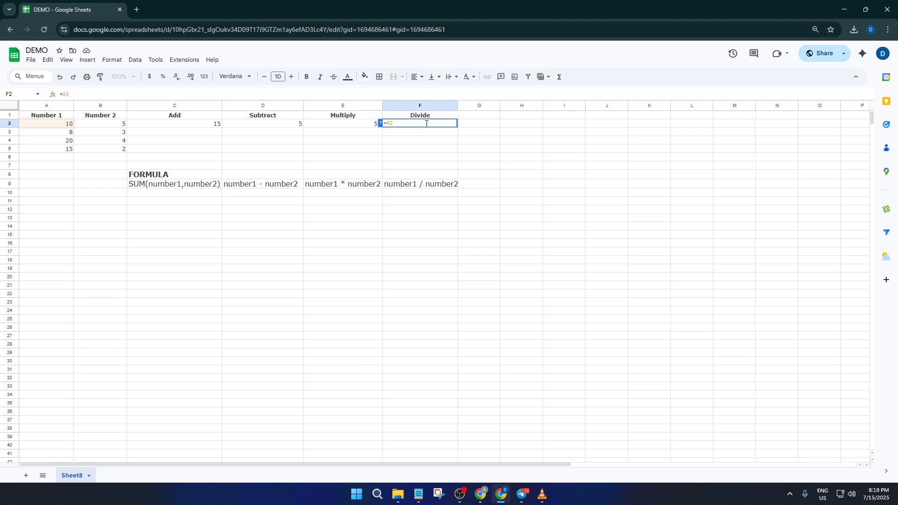
type("/")
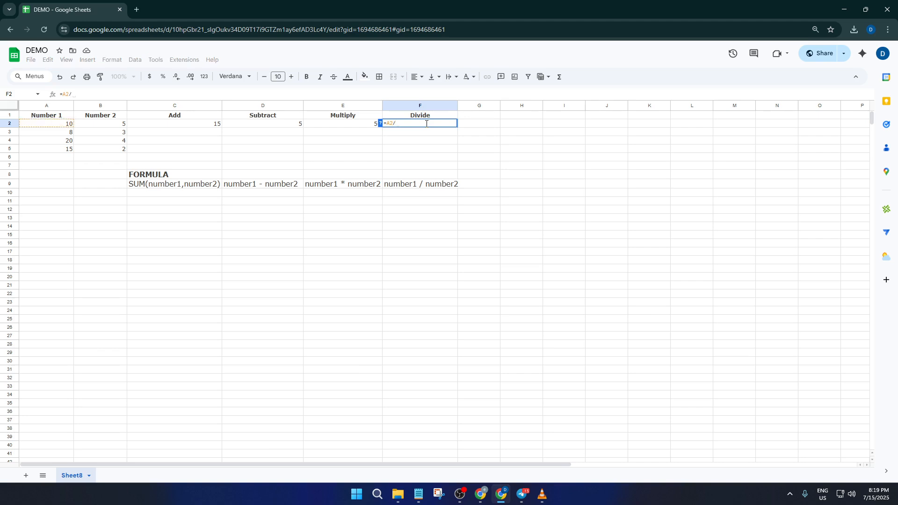
type("B2")
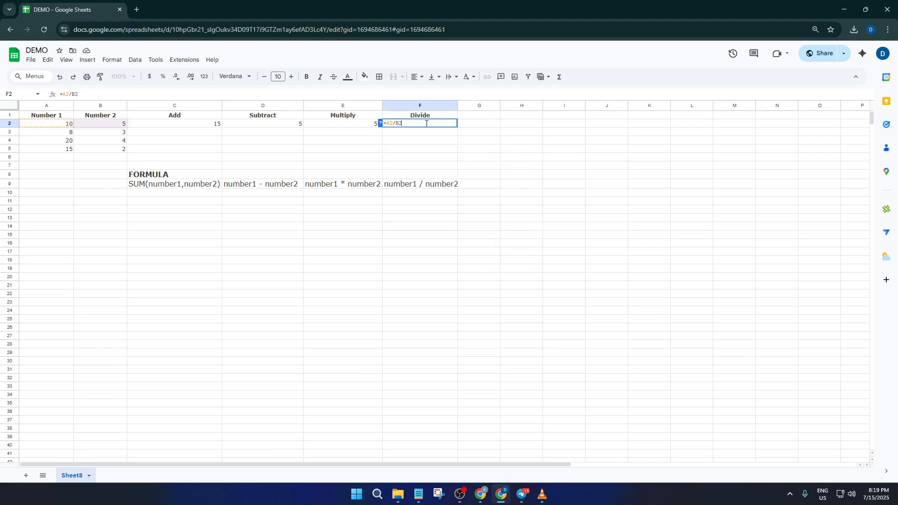
key("Return")
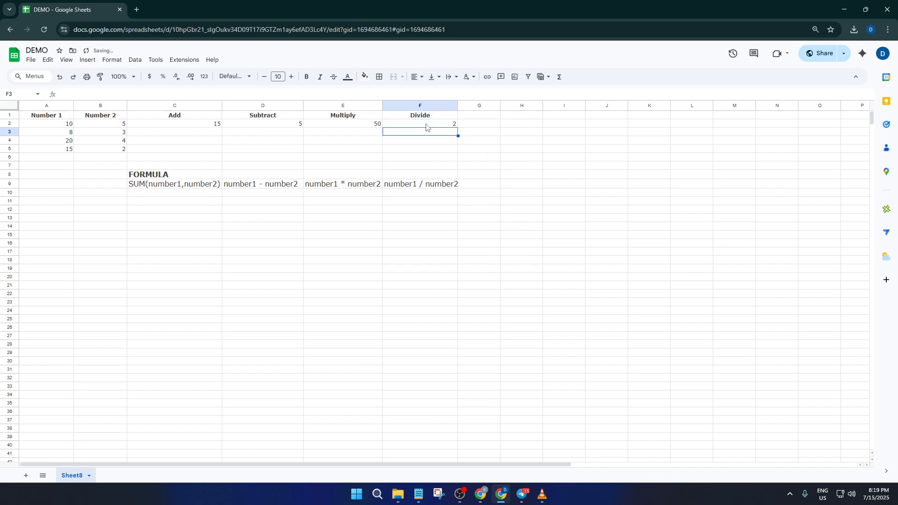
left_click(426, 125)
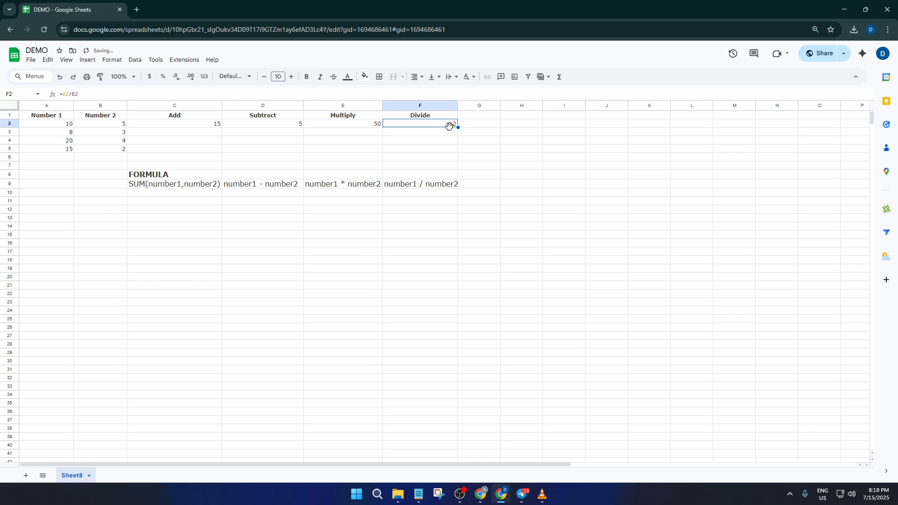
- Fill the Add formula from C2 and the Subtract formula from D2 down through row 5
left_click(493, 135)
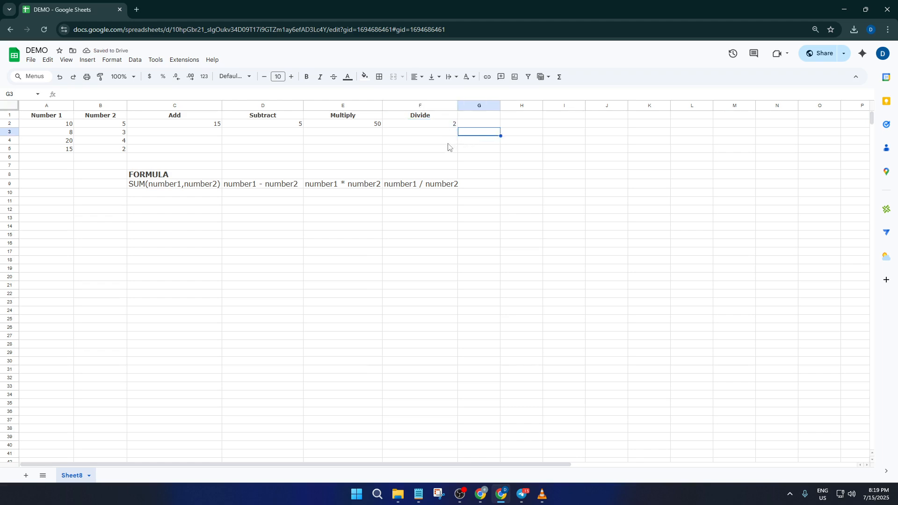
left_click(201, 125)
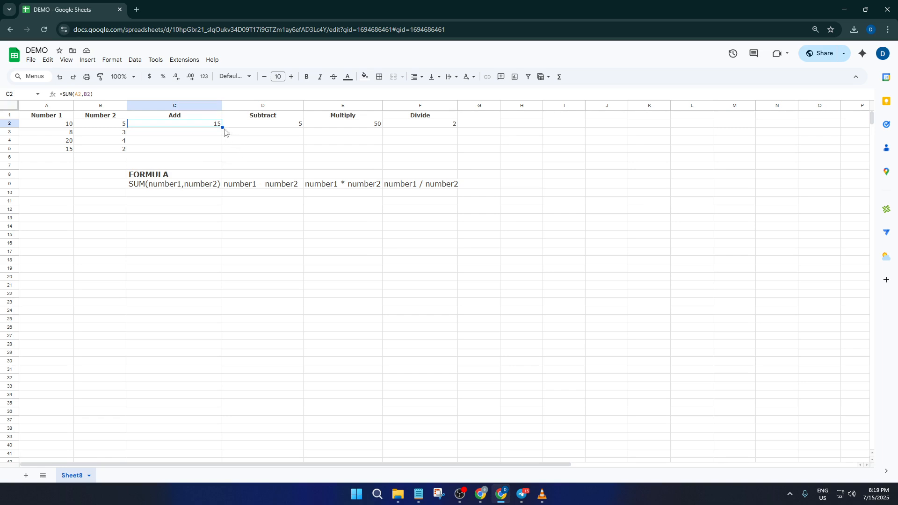
left_click_drag(223, 128, 220, 151)
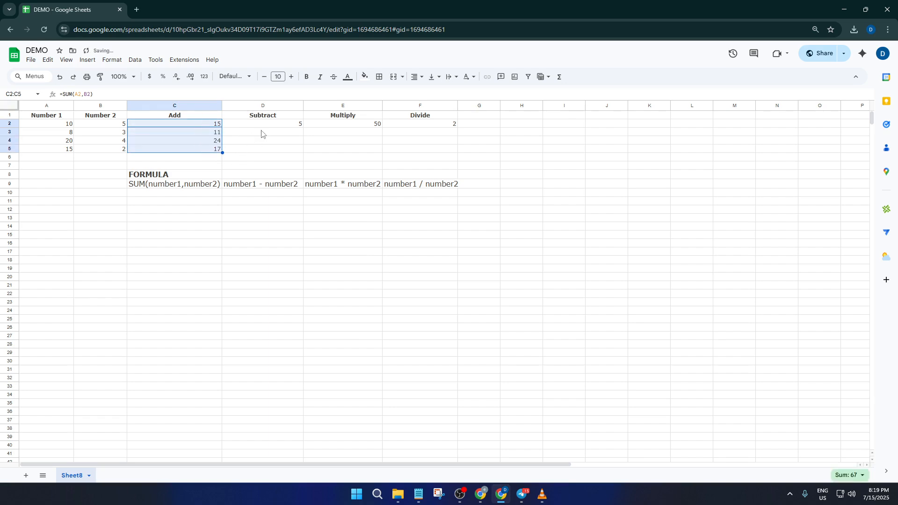
left_click(285, 125)
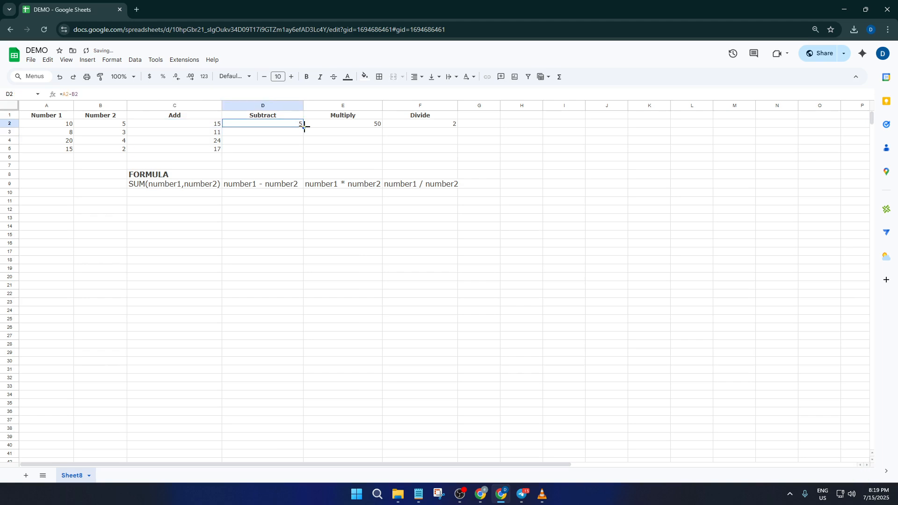
left_click_drag(303, 126, 304, 152)
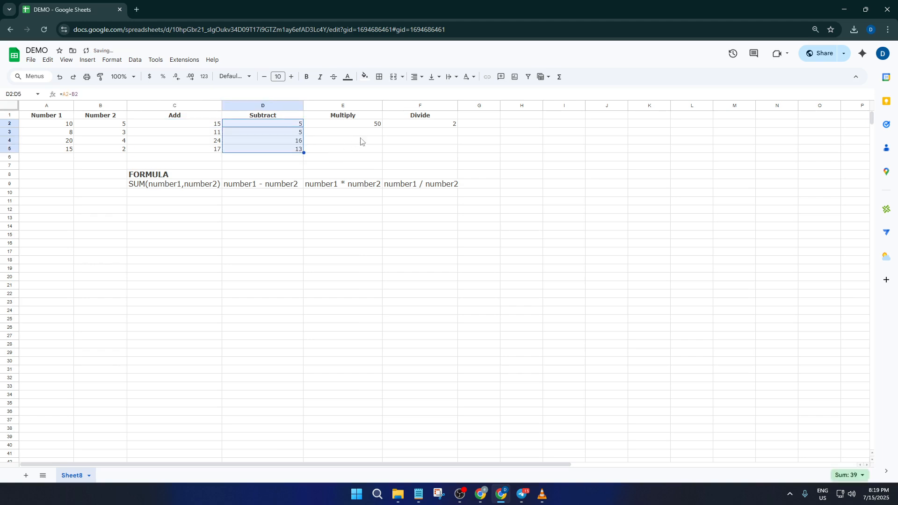
- Copy the Multiply formula in E2 and the Divide formula in F2 down their columns to row 5
left_click(365, 132)
left_click(375, 125)
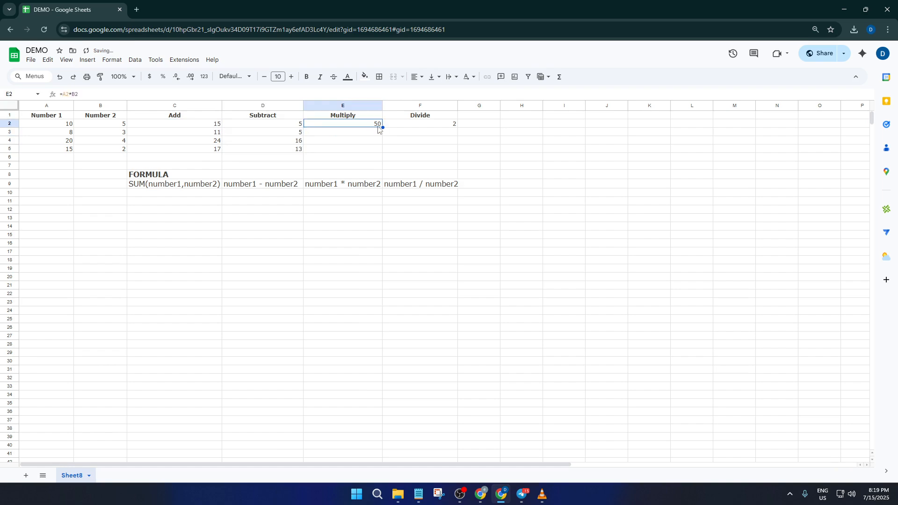
left_click_drag(383, 126, 381, 150)
left_click(435, 123)
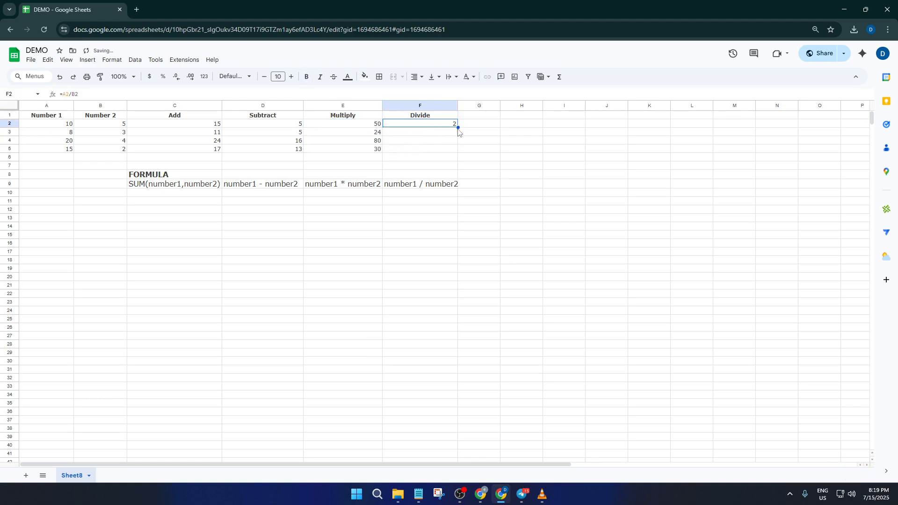
left_click_drag(457, 127, 460, 155)
left_click(488, 159)
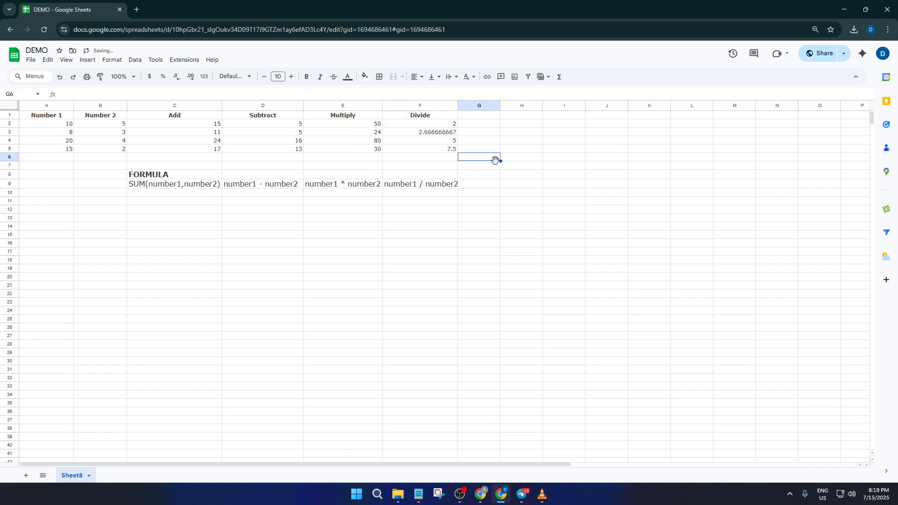